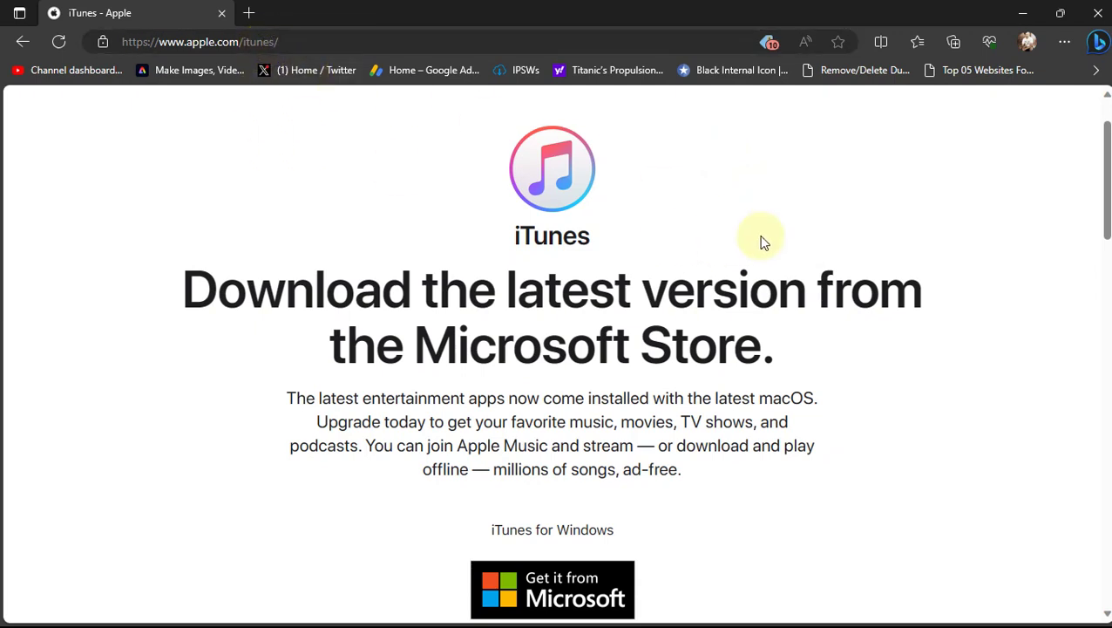
Look through Apple's iTunes page for the iTunes for Windows download options.
scroll(810, 270, "down", 3)
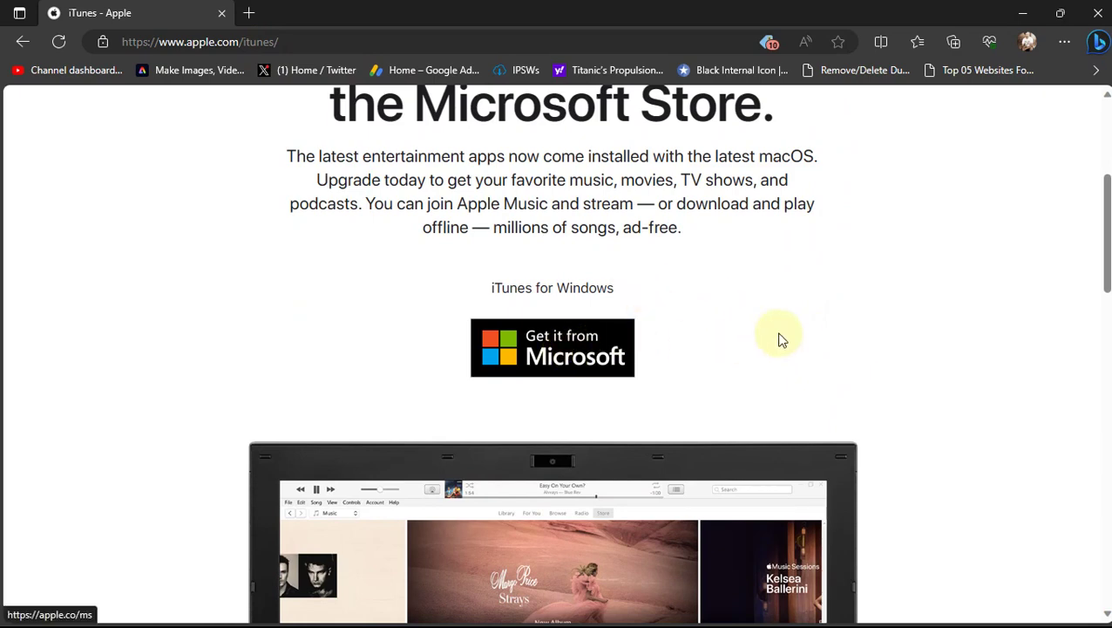
scroll(921, 349, "down", 2)
scroll(921, 355, "down", 5)
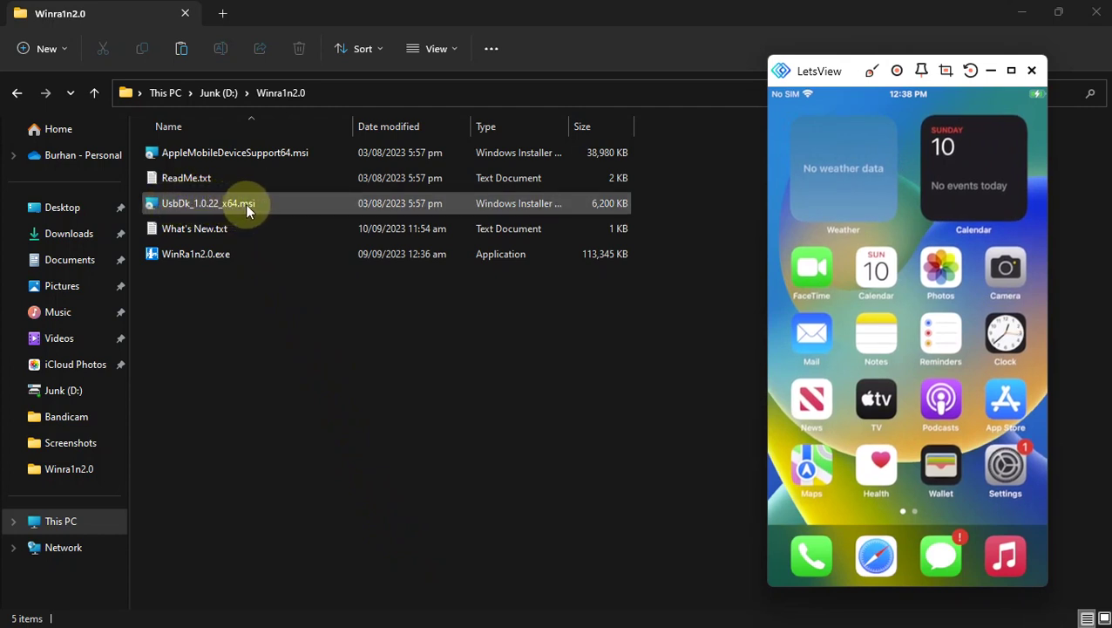
Launch WinRa1n2.0.exe and start a Rootless Palera1n 2.0.0 beta7 jailbreak with UsbDK enabled, accepting the A11 passcode warning.
left_click(224, 202)
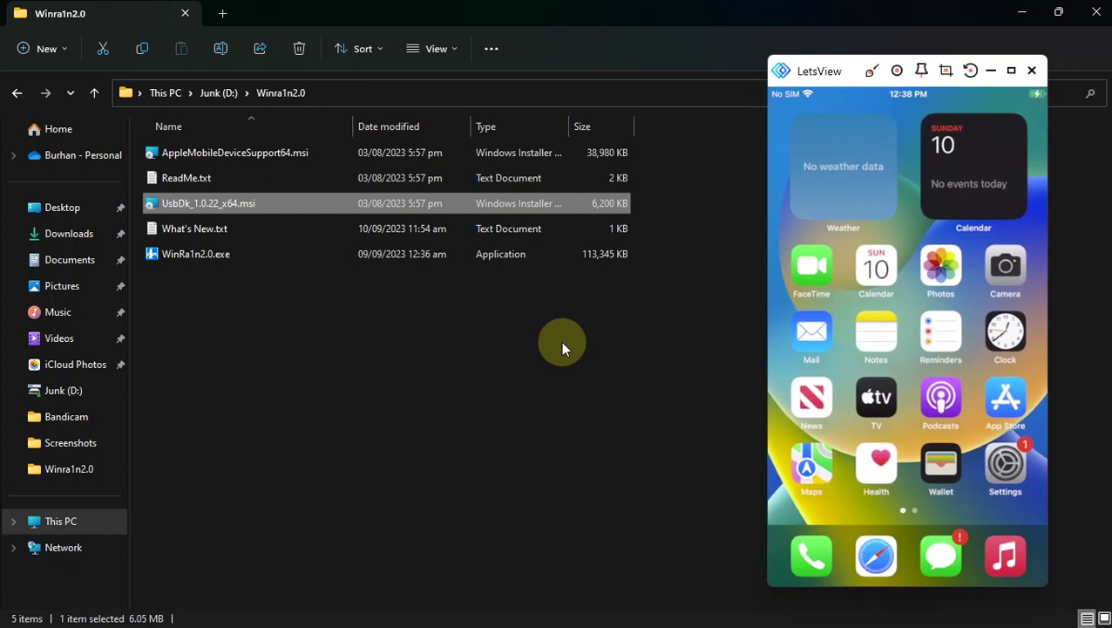
double_click(515, 253)
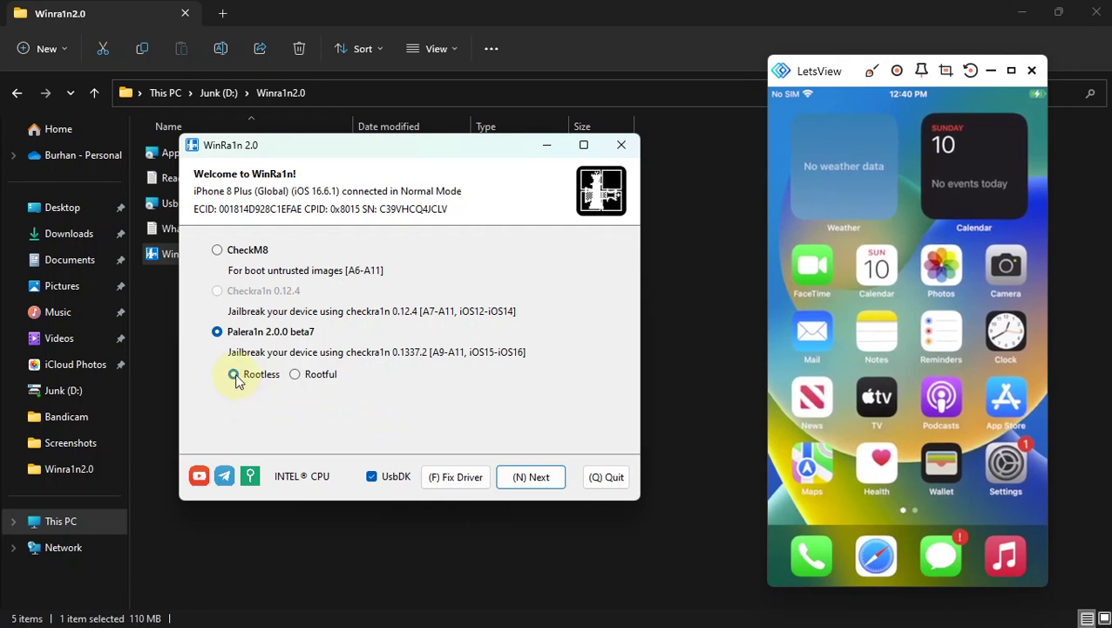
left_click(298, 376)
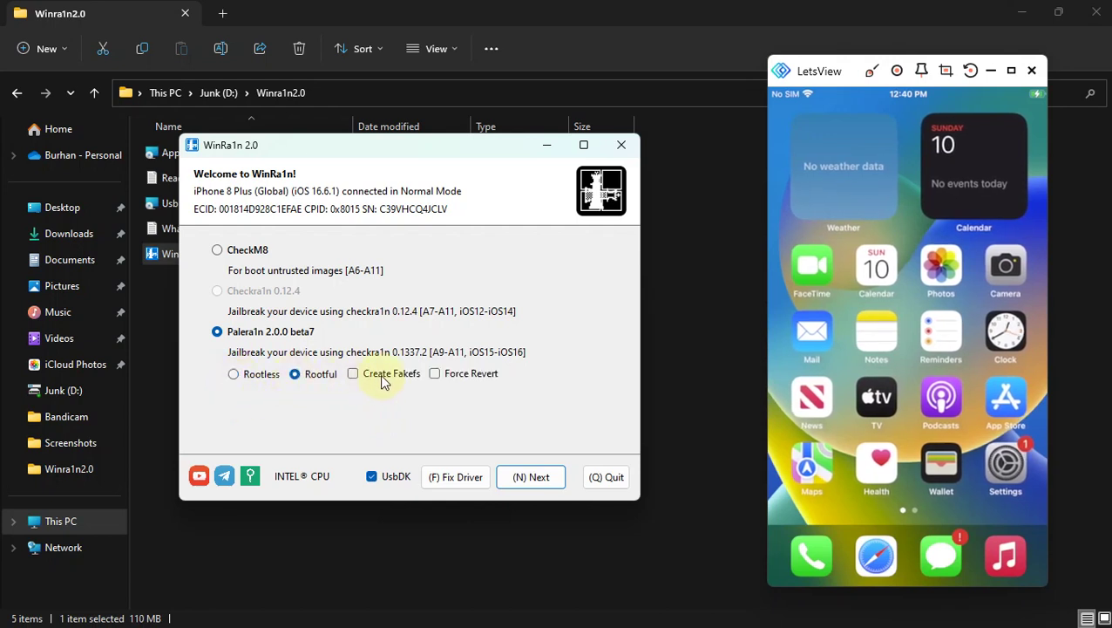
left_click(234, 376)
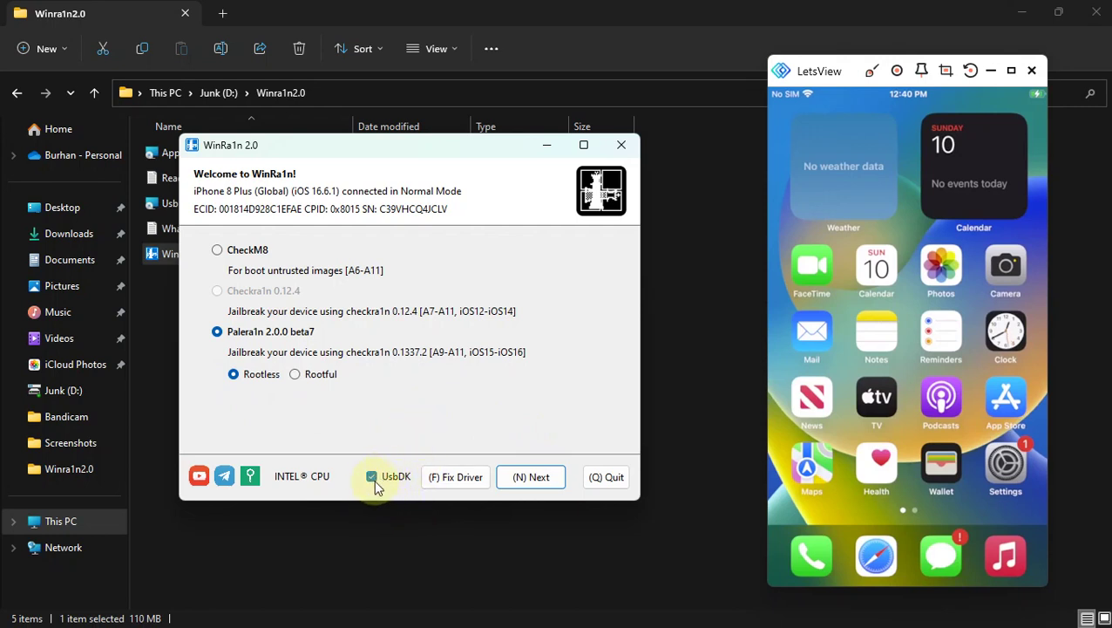
left_click(532, 478)
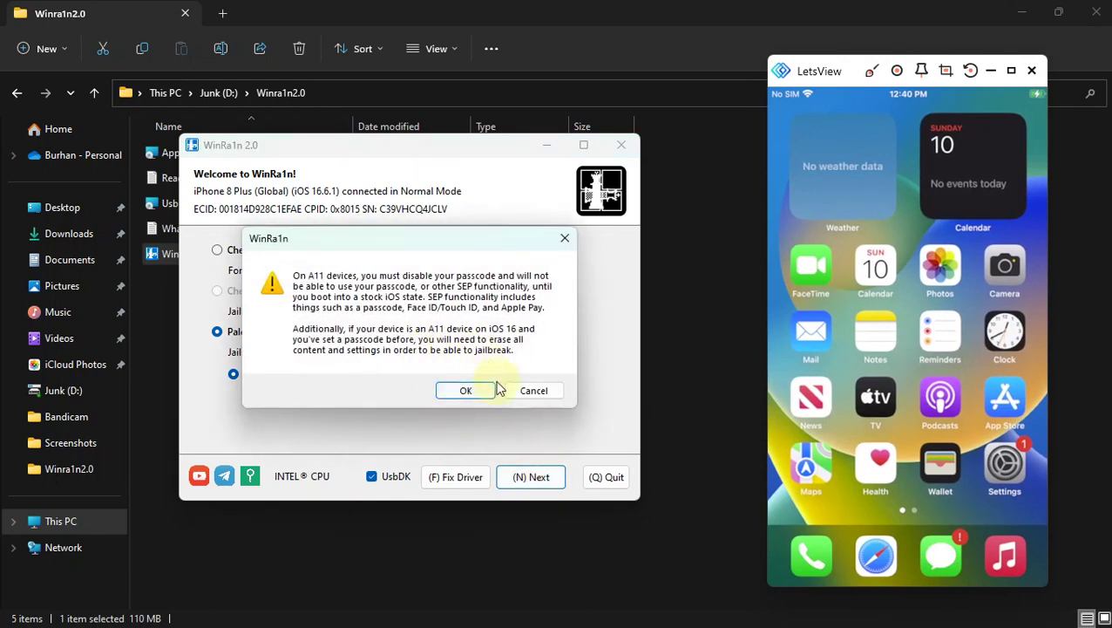
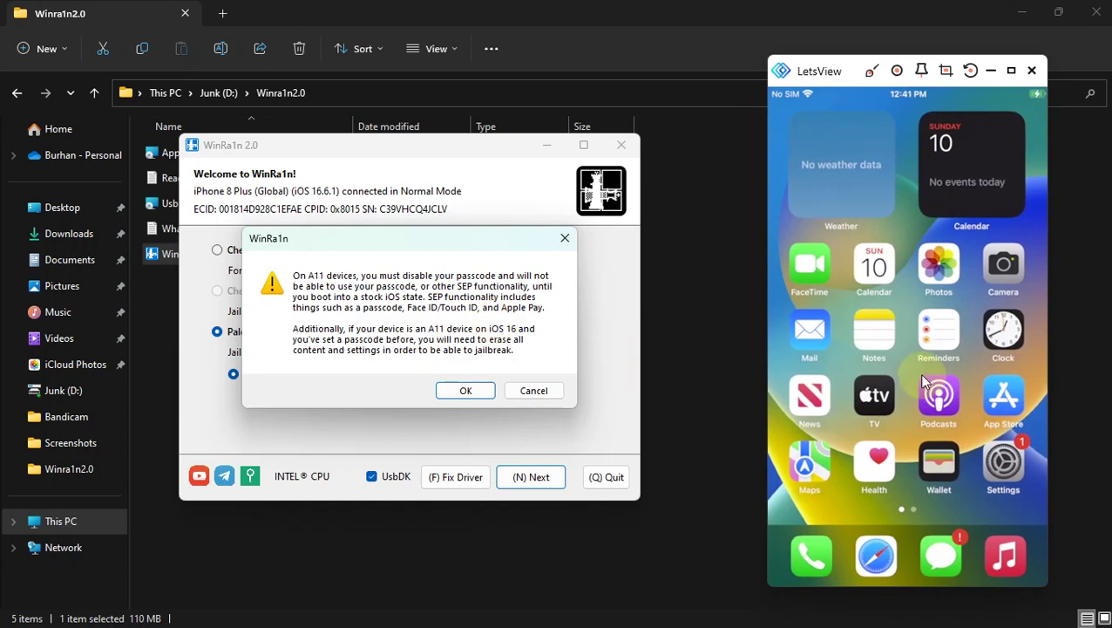
left_click(465, 391)
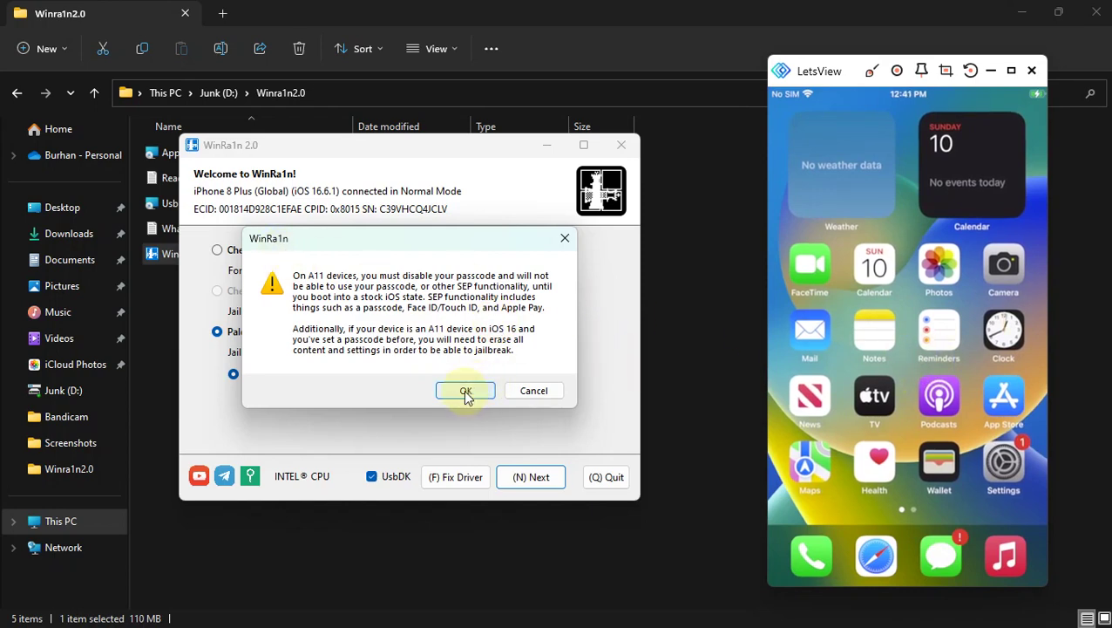
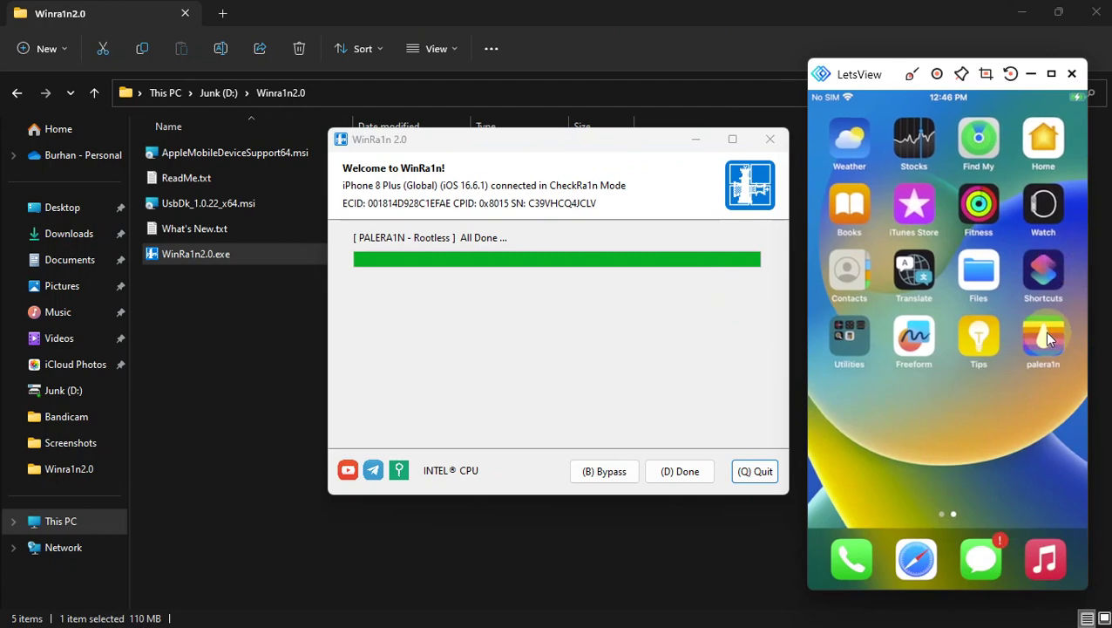
Install Sileo from the palera1n loader on the iPhone and browse Sileo's Featured page down to its end.
left_click(1044, 331)
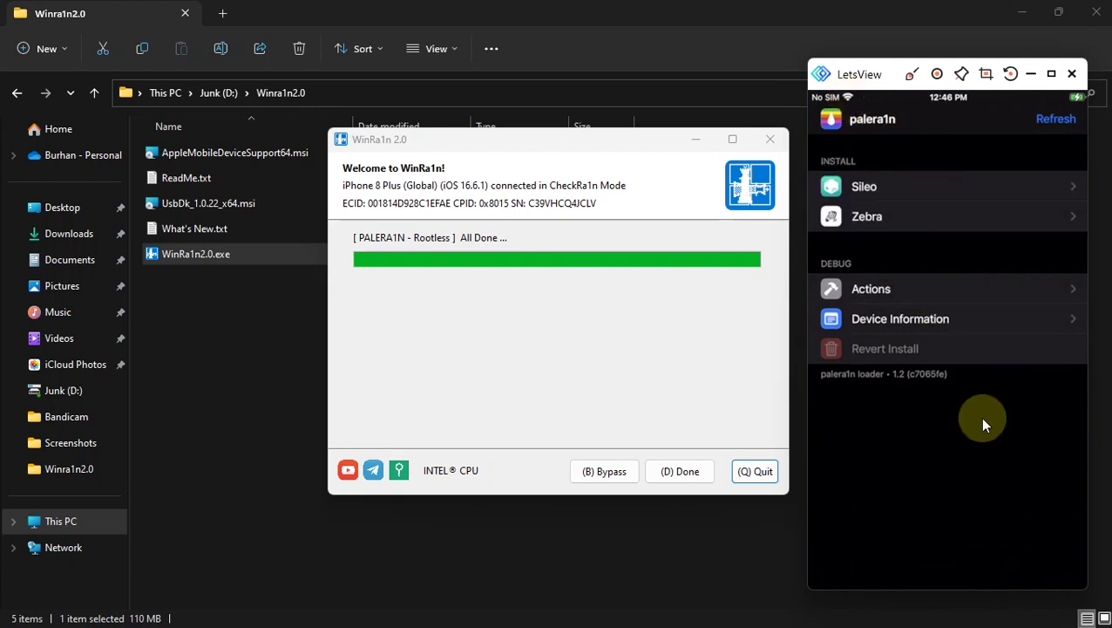
left_click(880, 188)
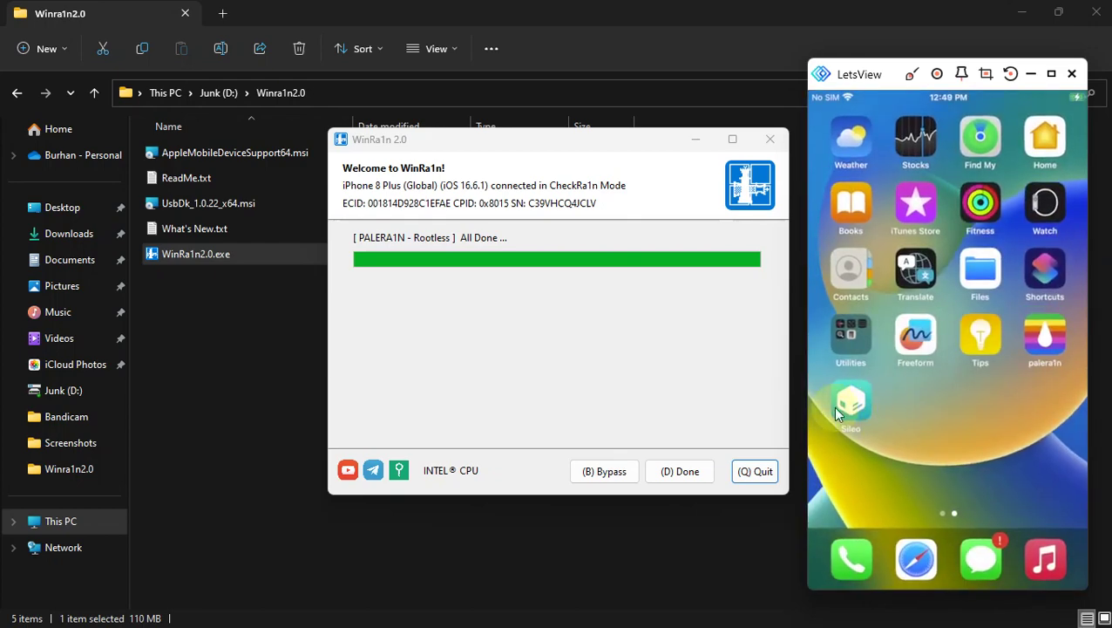
left_click(855, 406)
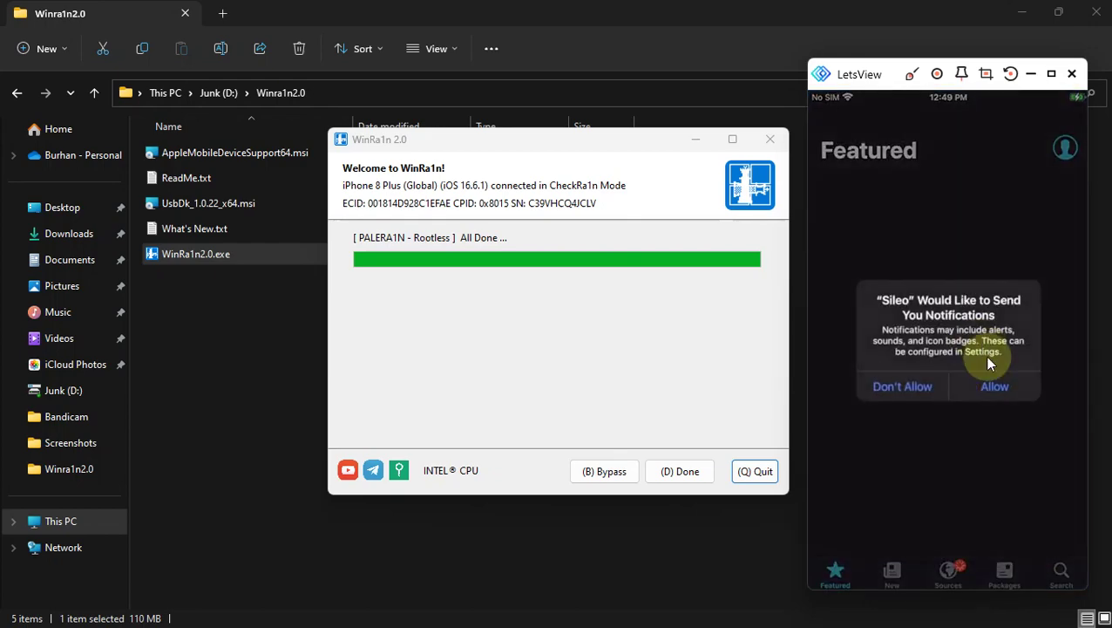
left_click(946, 410)
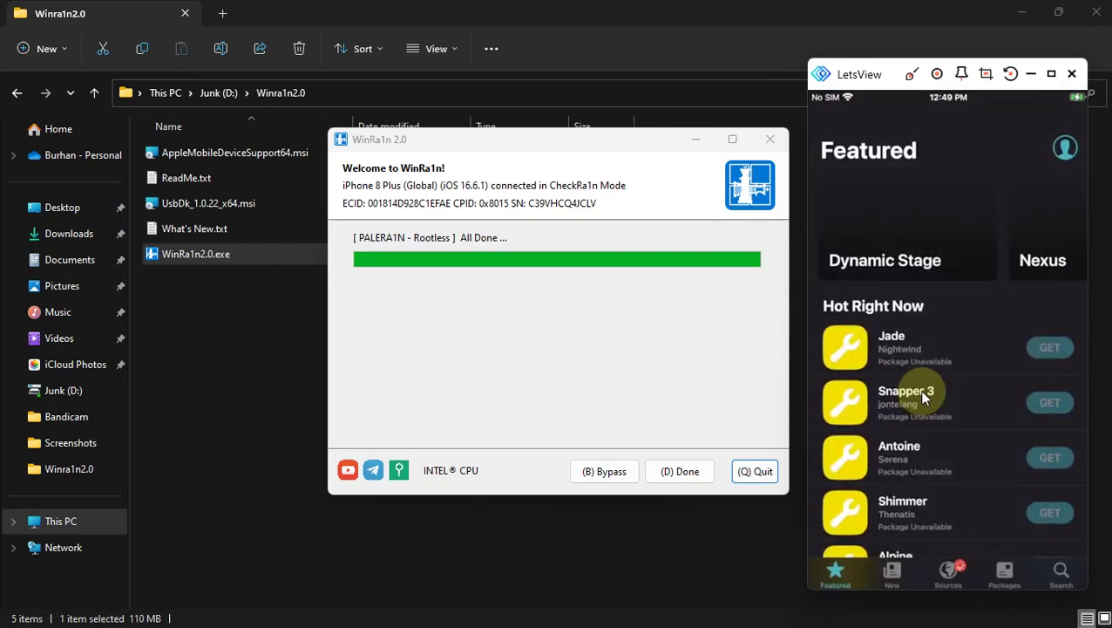
scroll(922, 393, "down", 10)
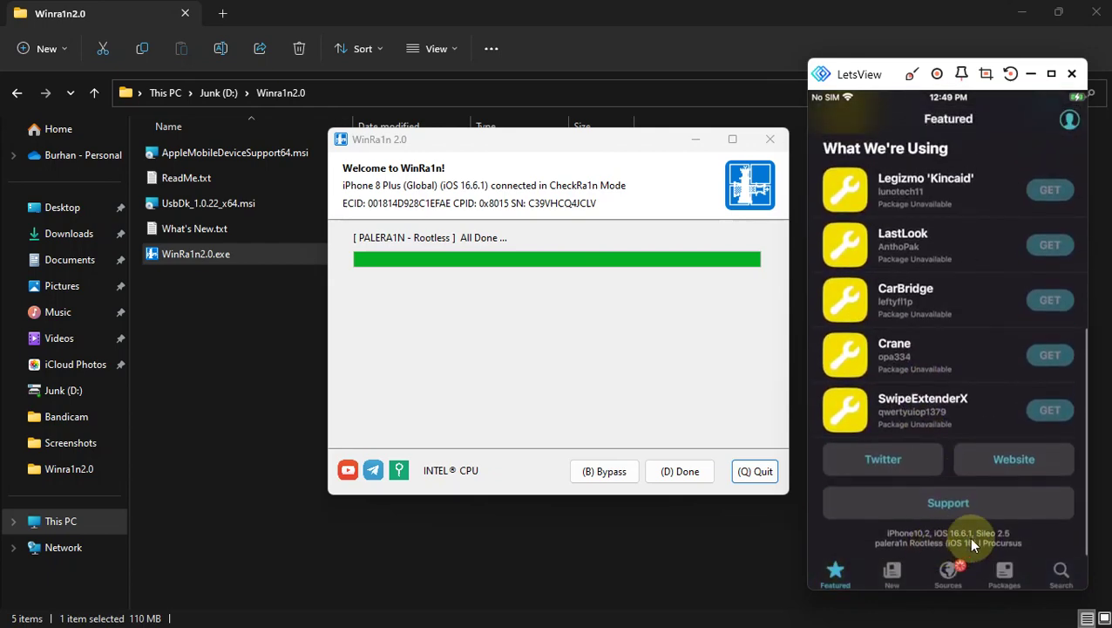
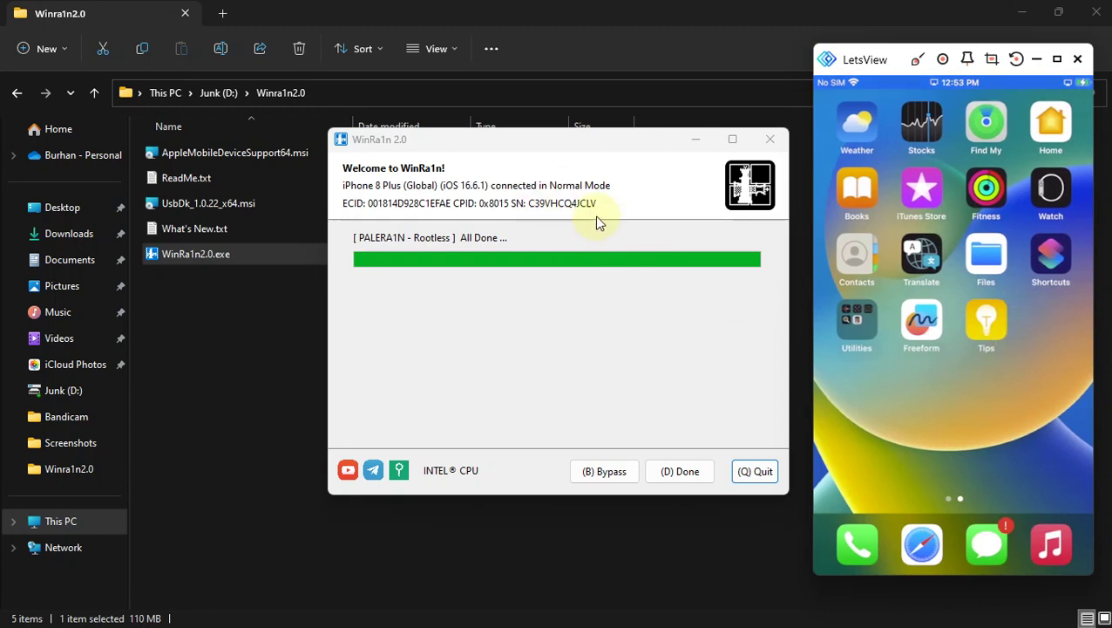
Close the finished rootless run and start a Rootful Palera1n jailbreak with Create Fakefs enabled, accepting the A11 warning.
left_click(676, 471)
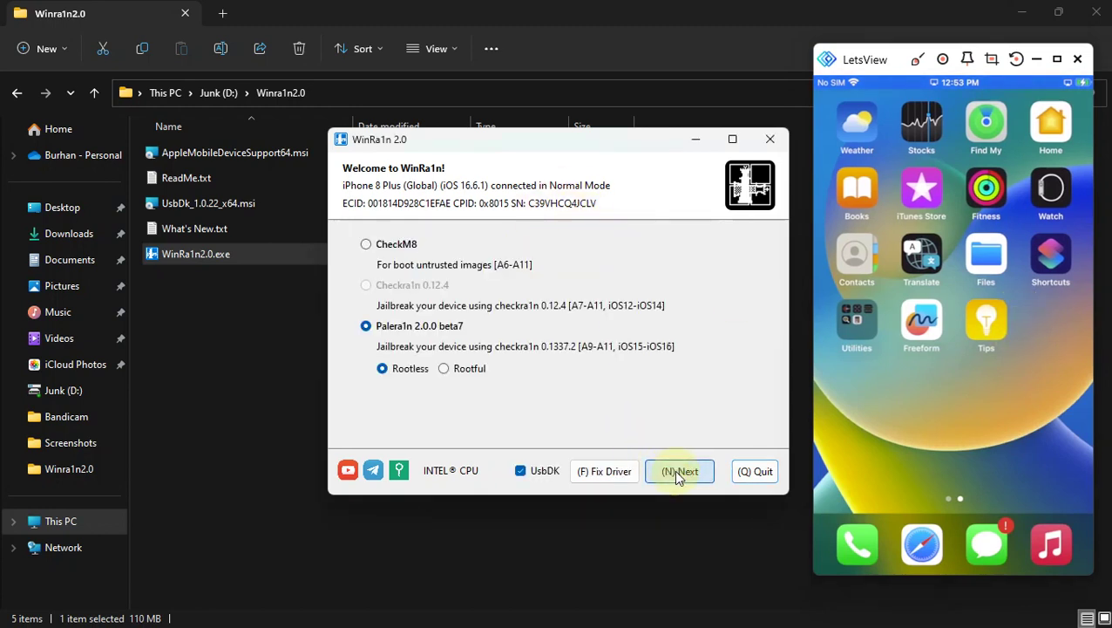
left_click(443, 368)
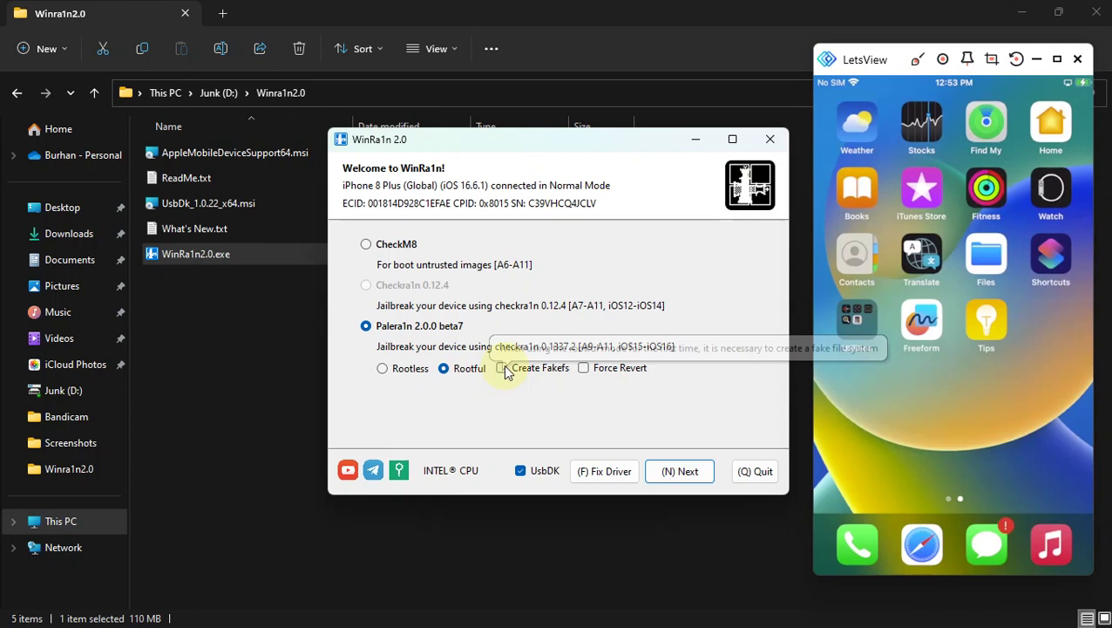
left_click(503, 370)
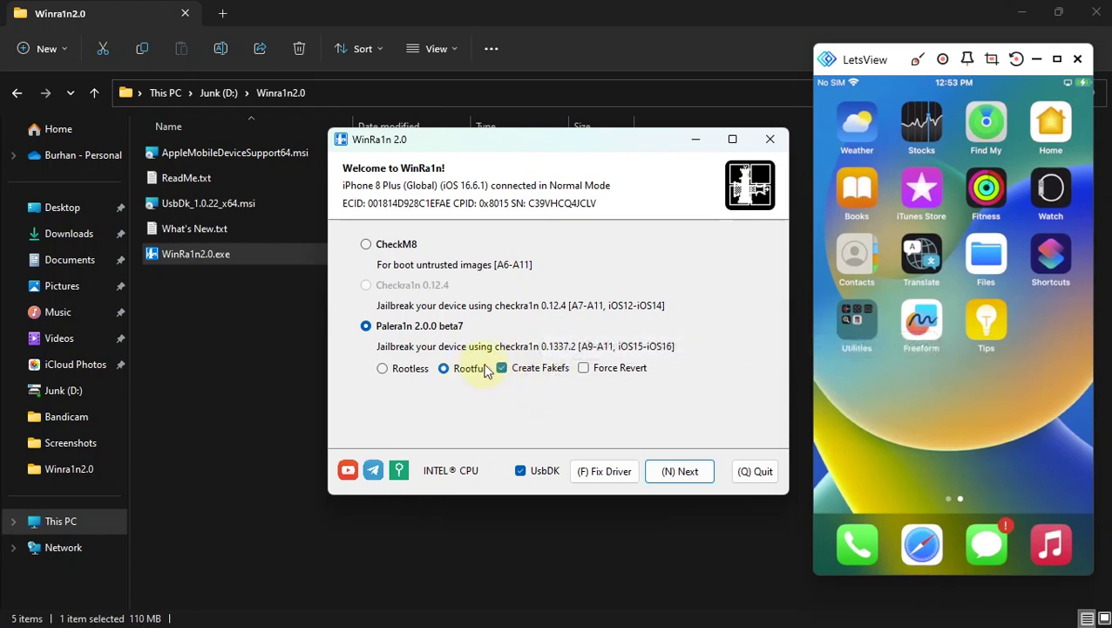
left_click(676, 472)
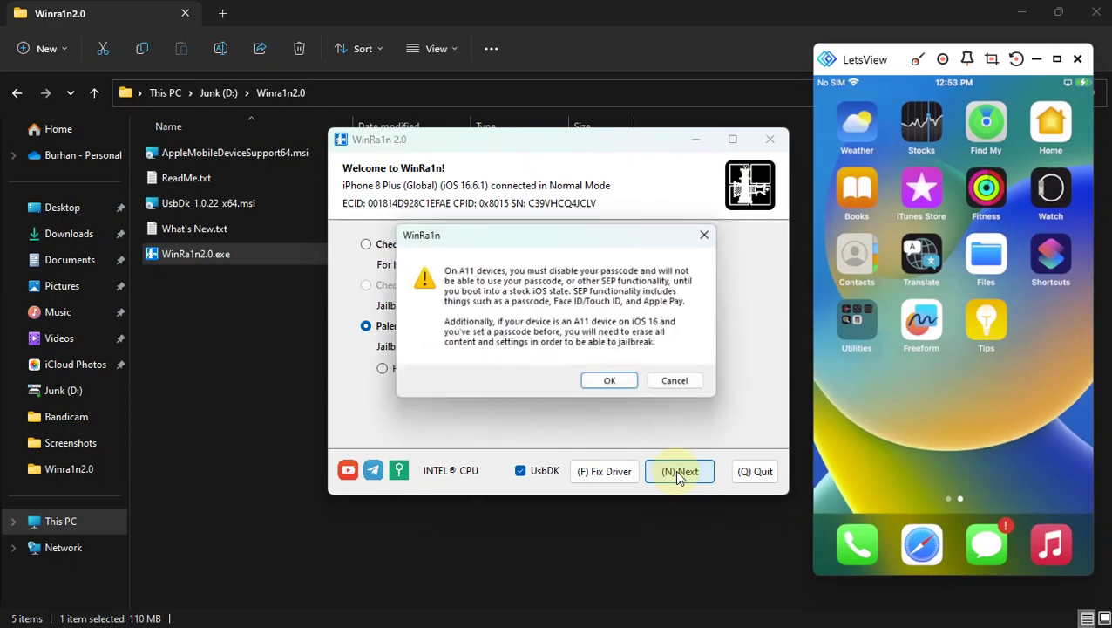
left_click(613, 385)
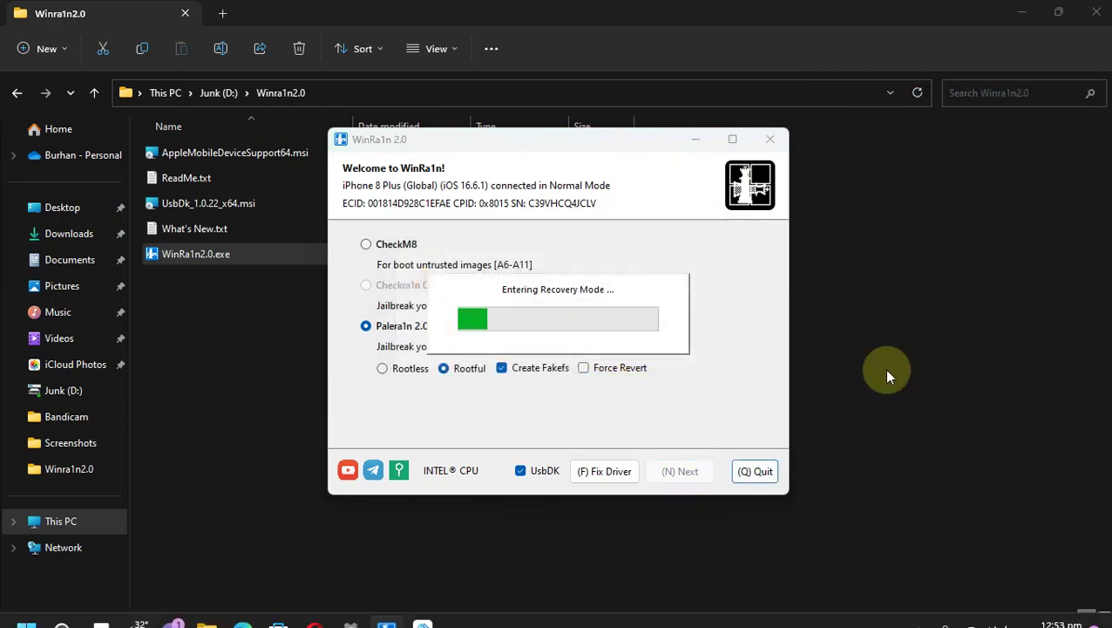
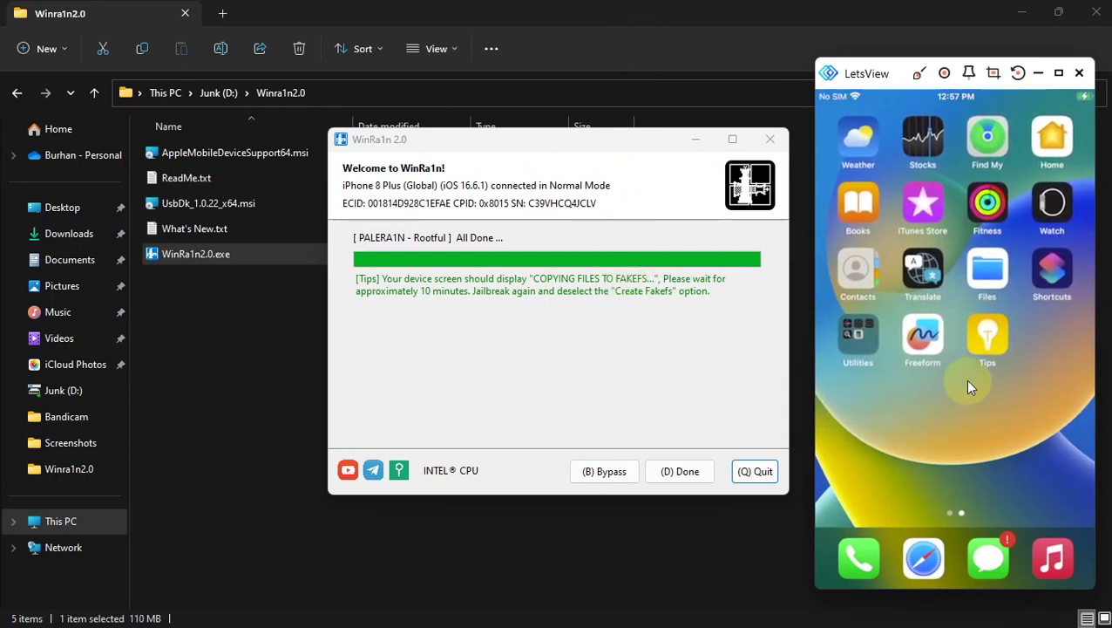
Open the General page in the iPhone's Settings.
left_click(947, 367)
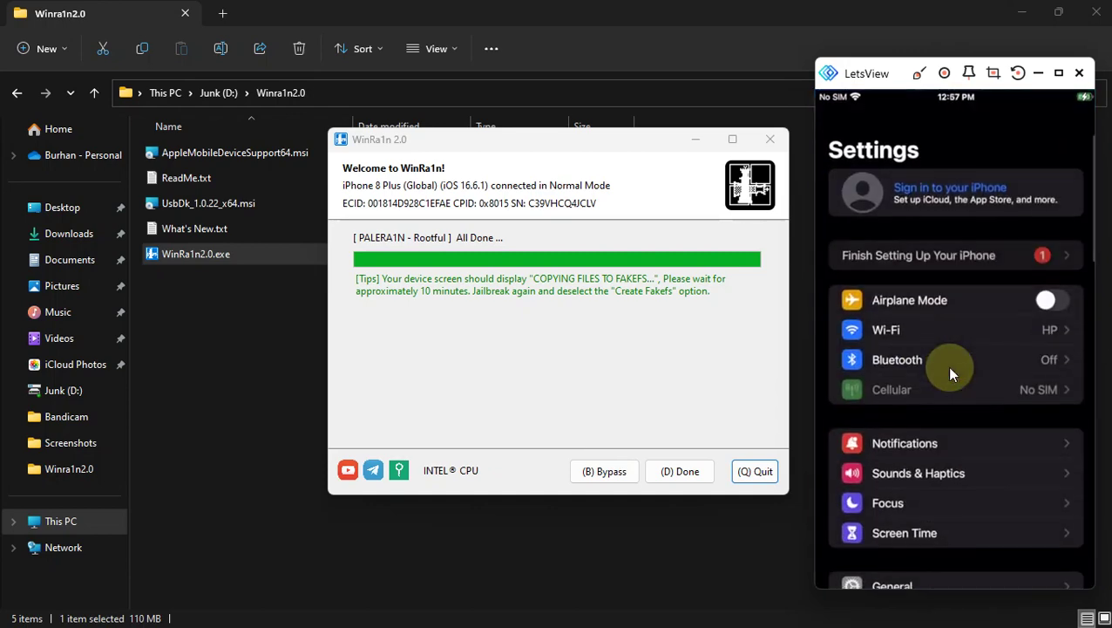
scroll(947, 366, "down", 3)
left_click(946, 366)
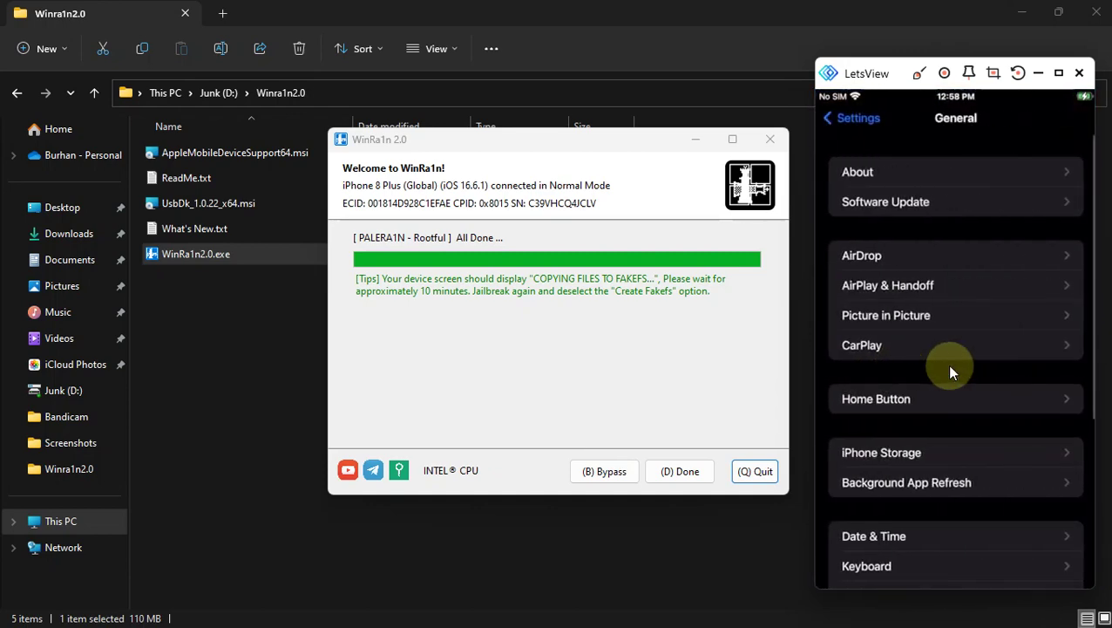
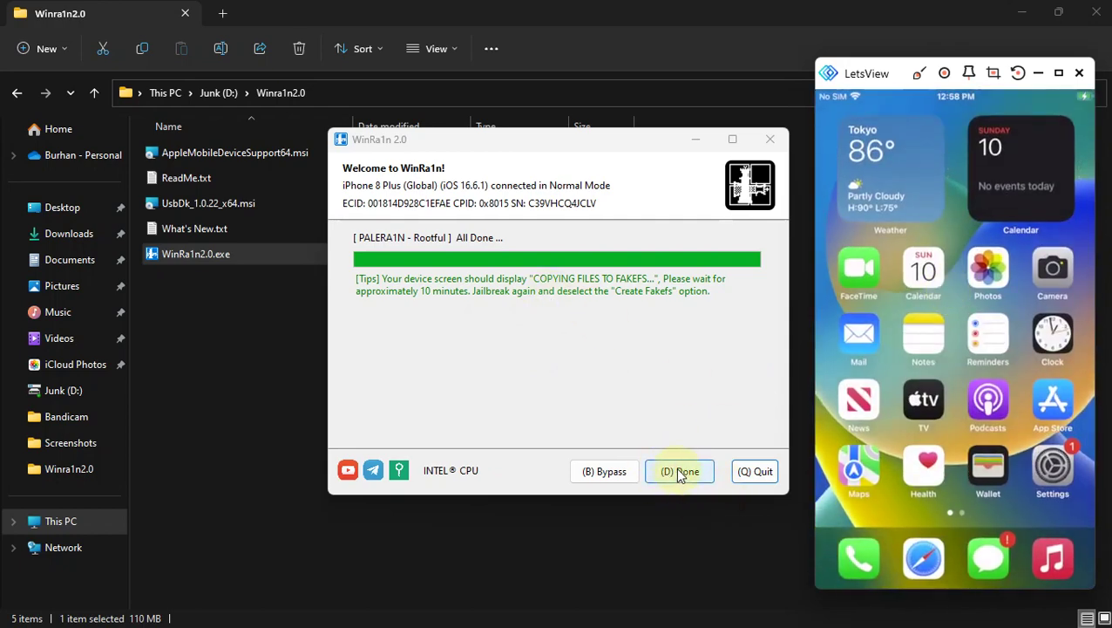
Close the finished fakefs run and start the Rootful Palera1n jailbreak again with Create Fakefs disabled.
left_click(679, 471)
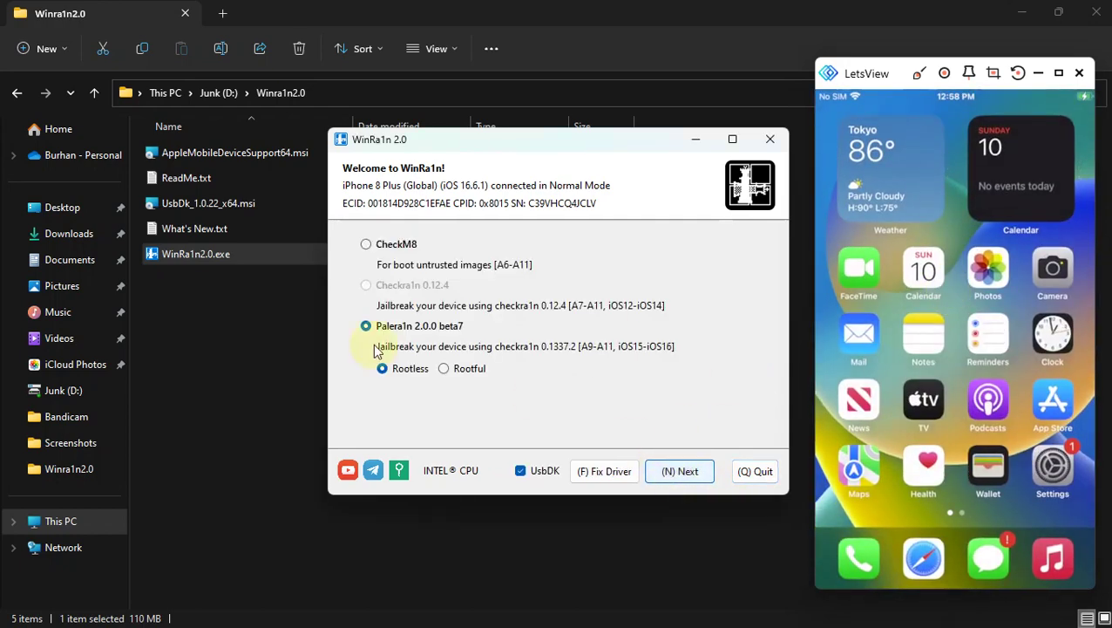
left_click(445, 370)
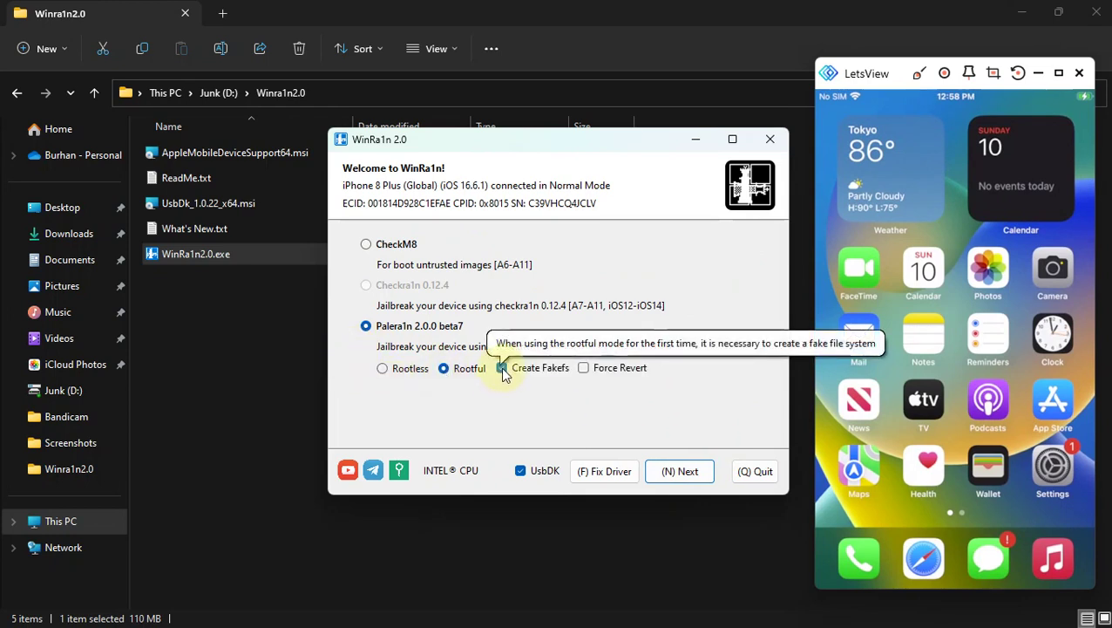
left_click(502, 369)
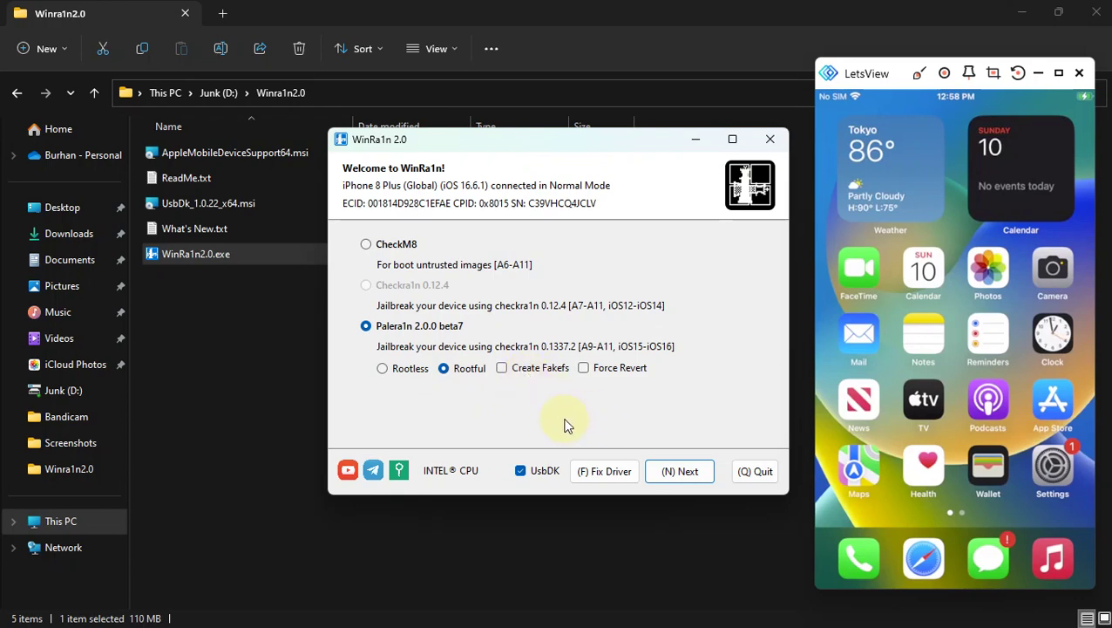
left_click(685, 476)
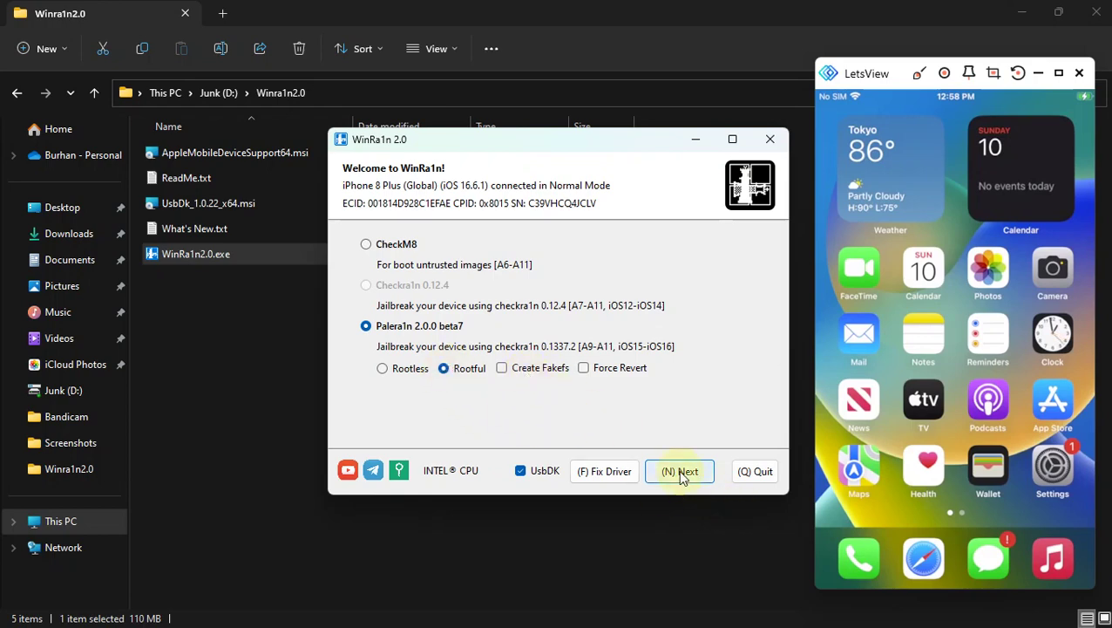
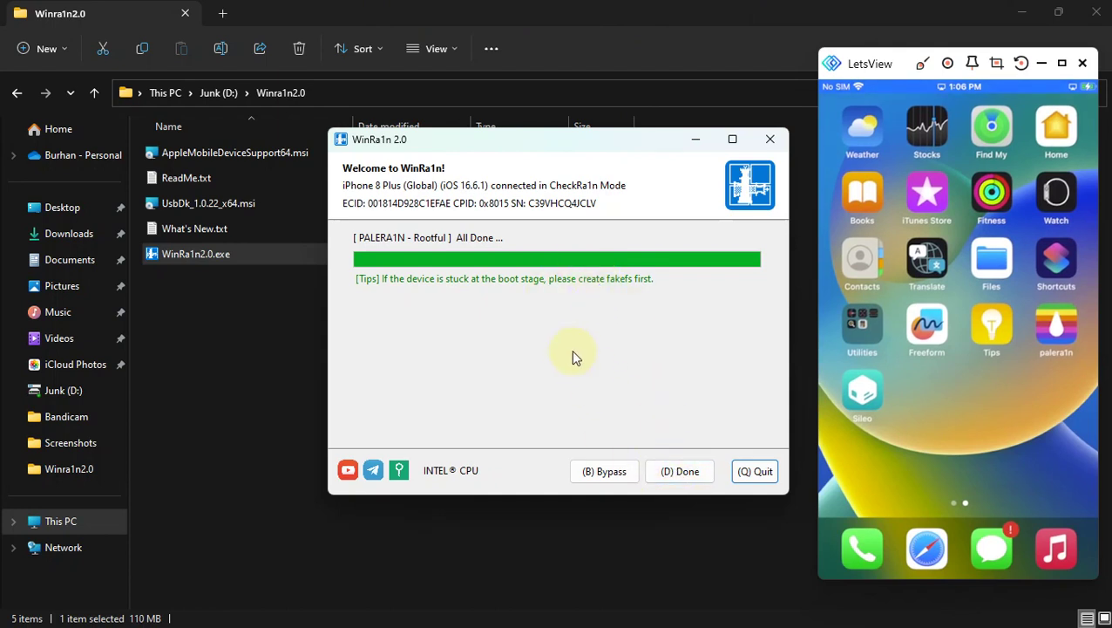
Close the finished rootful run and start a Rootful Palera1n run with Force Revert enabled, accepting the A11 warning.
left_click(678, 476)
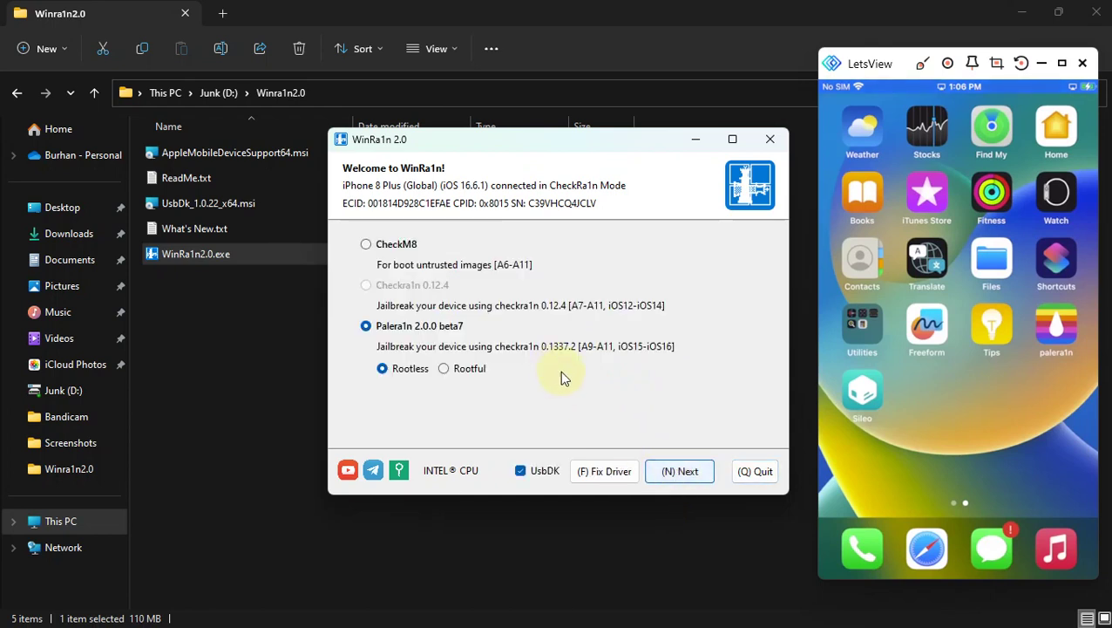
left_click(445, 370)
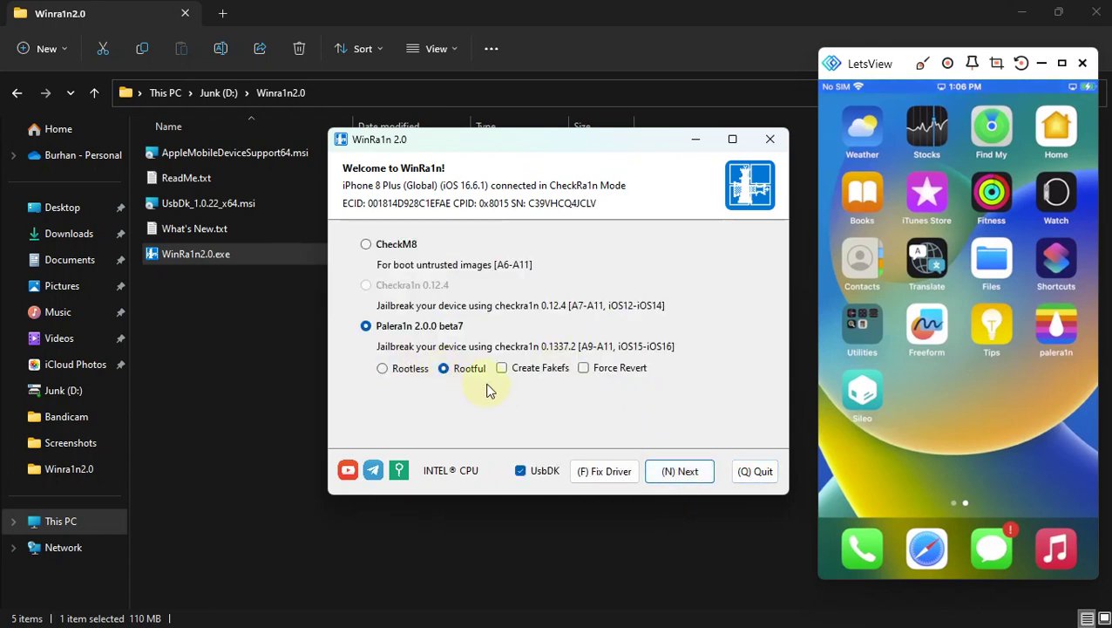
left_click(584, 369)
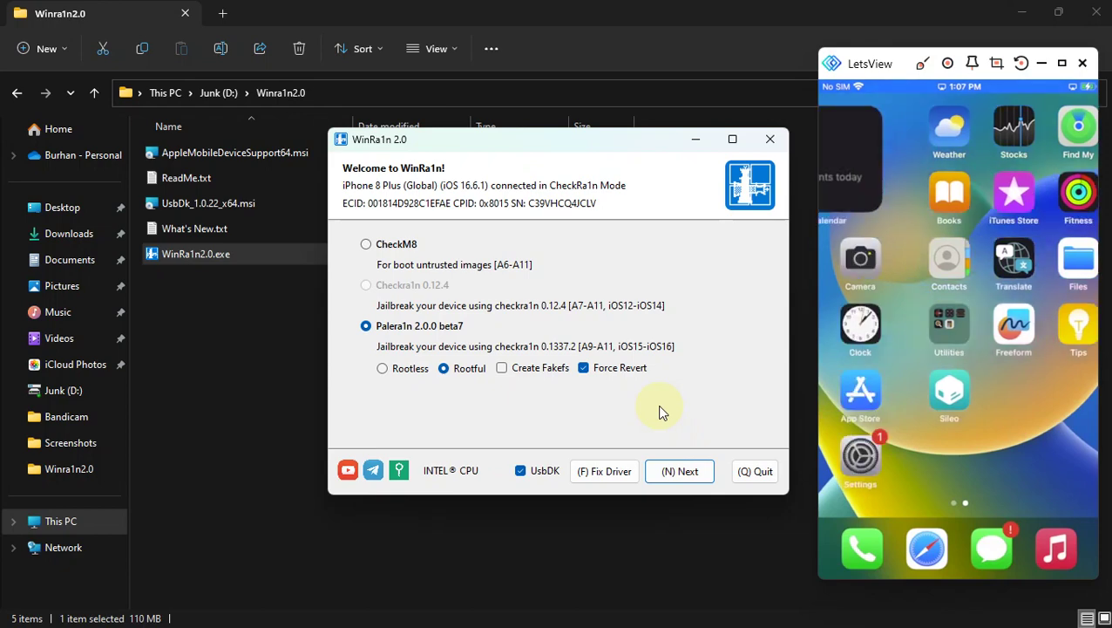
key("n")
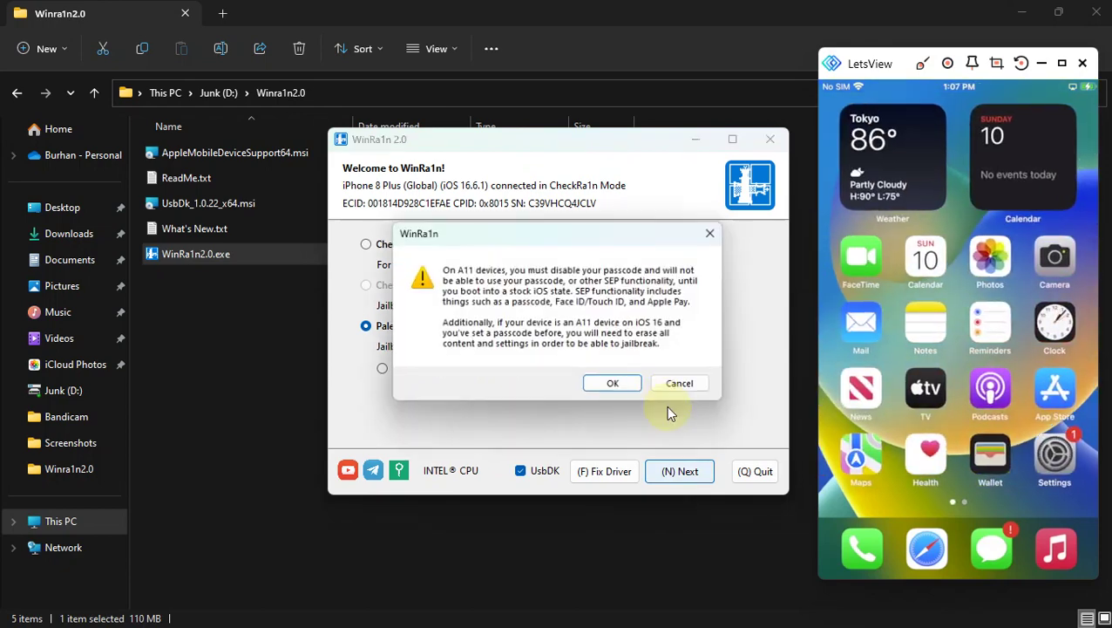
left_click(621, 383)
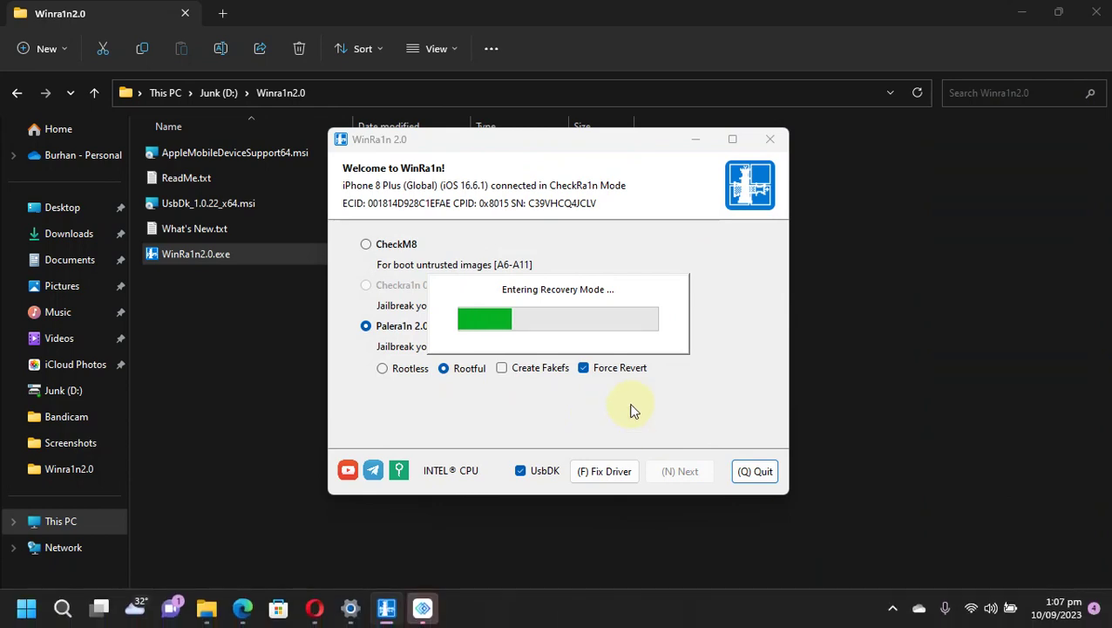
mouse_move(620, 10)
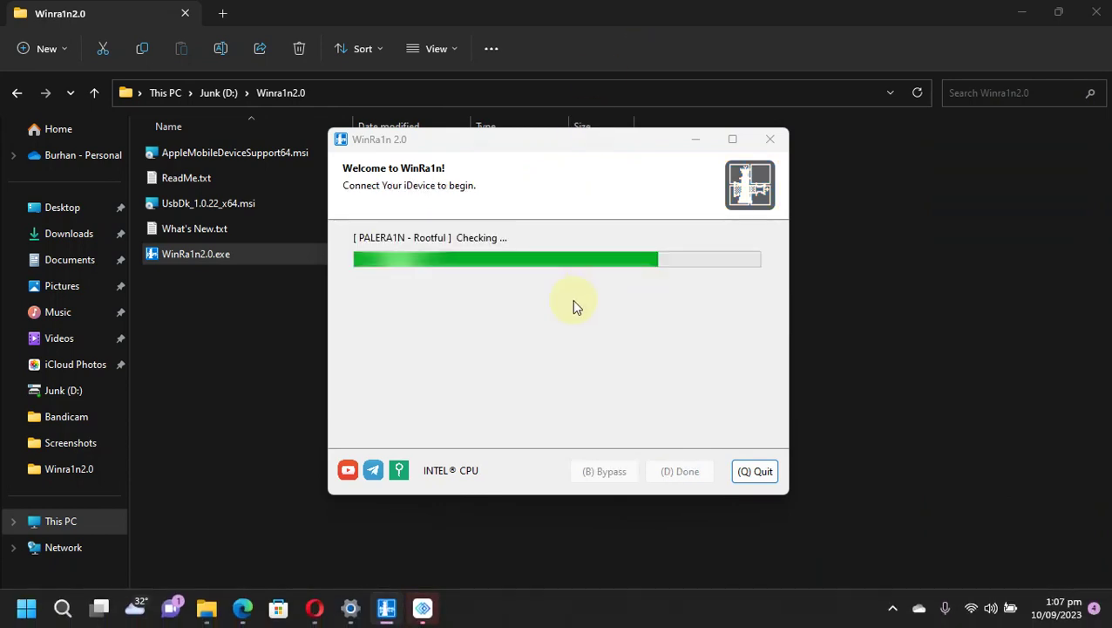
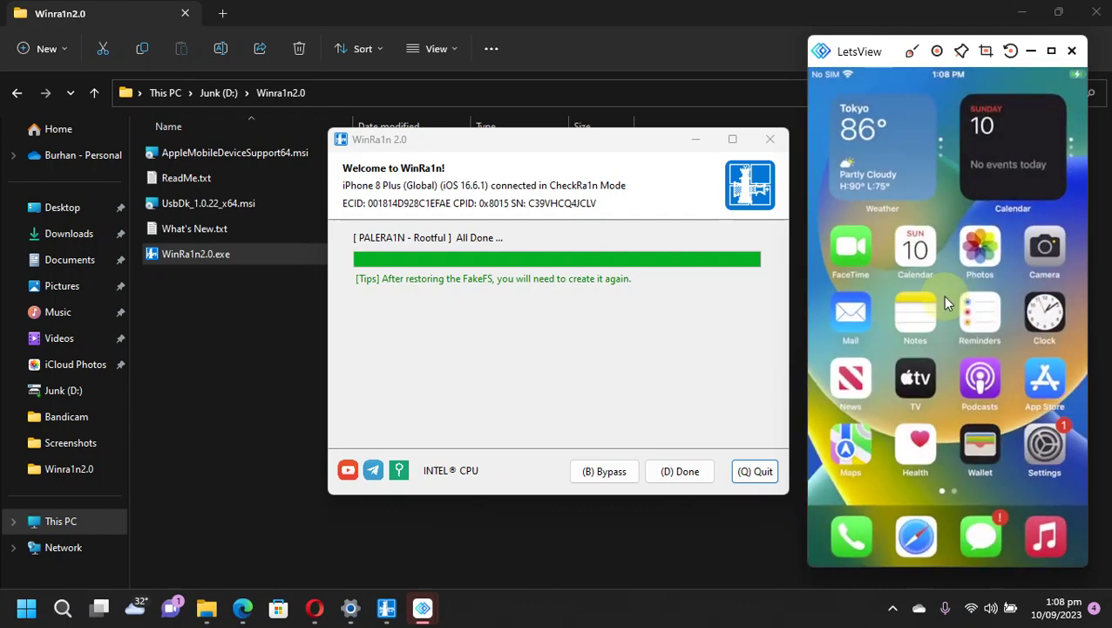
left_click(1039, 321)
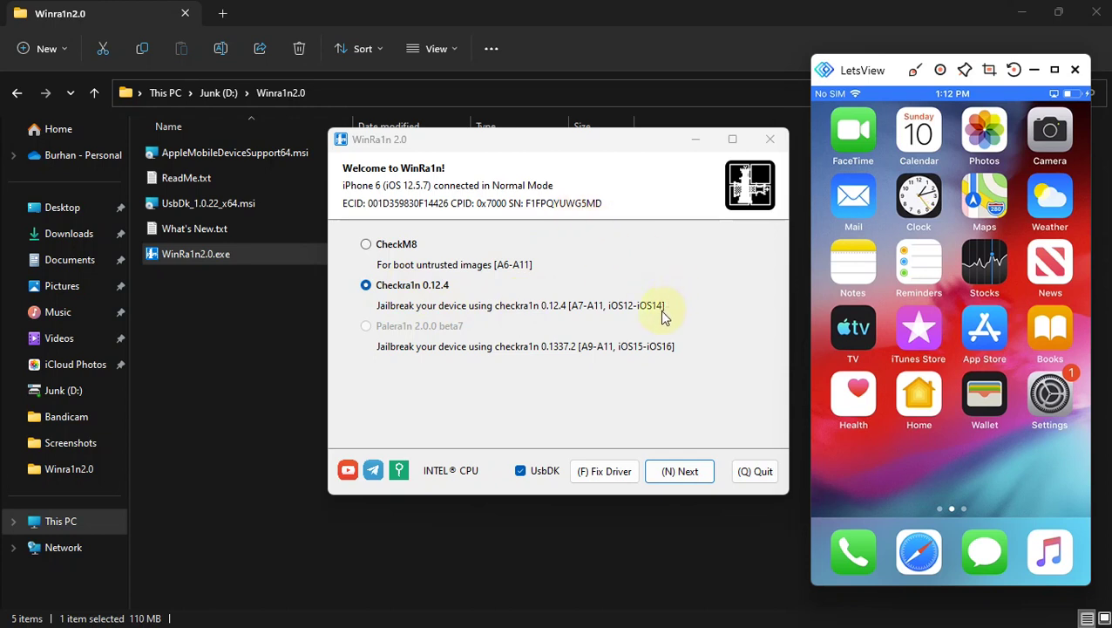
Run the Checkra1n 0.12.4 jailbreak on the connected iPhone 6 with UsbDK enabled, and close the run once it finishes.
mouse_move(639, 314)
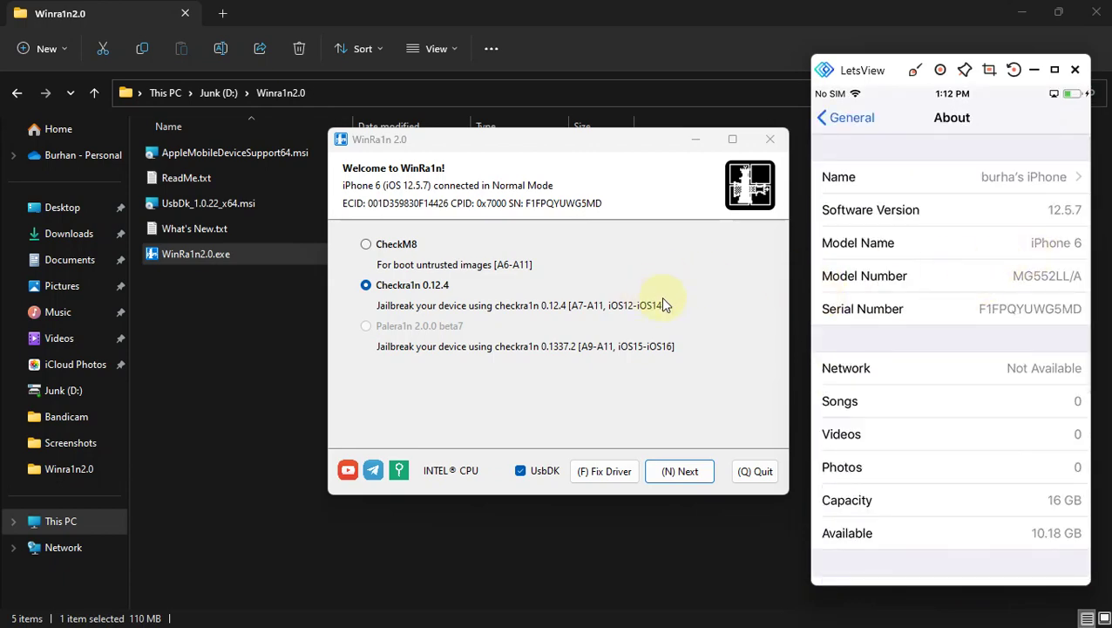
left_click(367, 287)
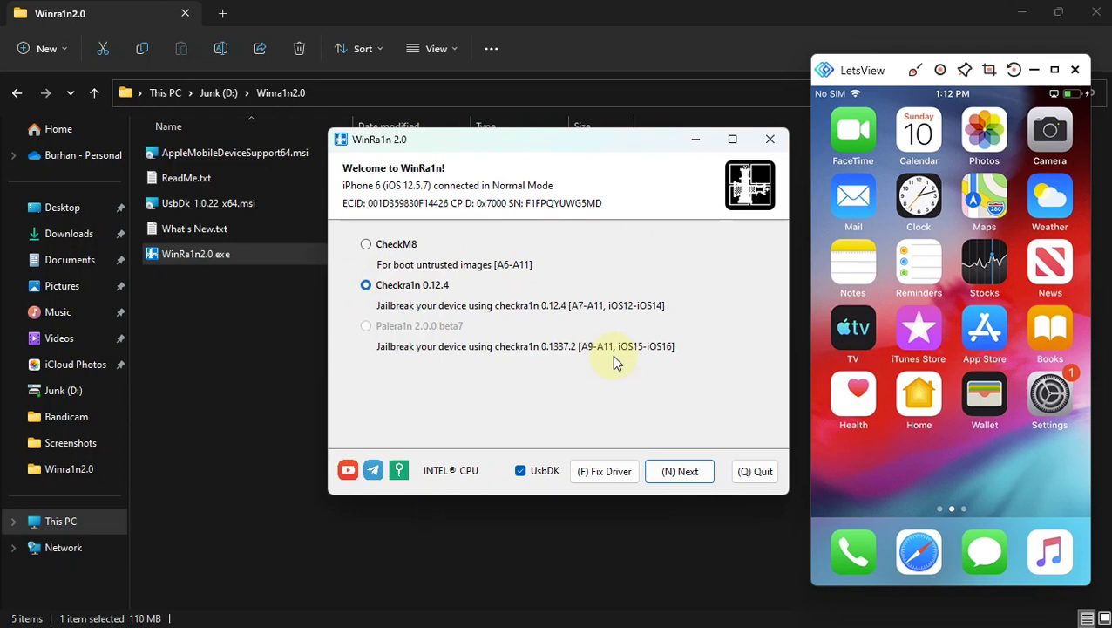
left_click(685, 473)
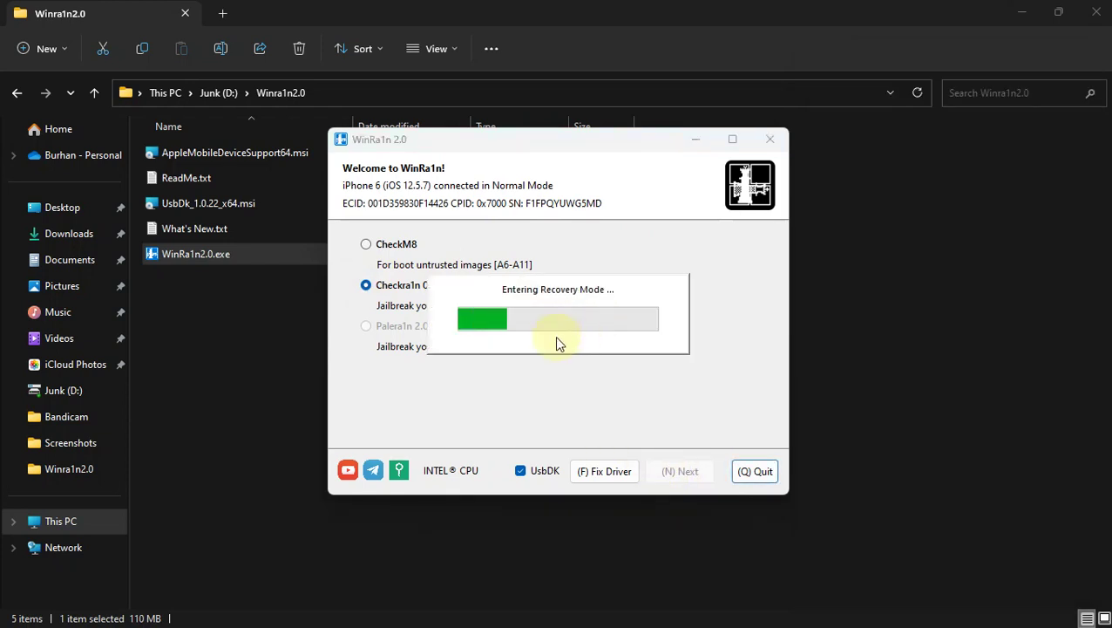
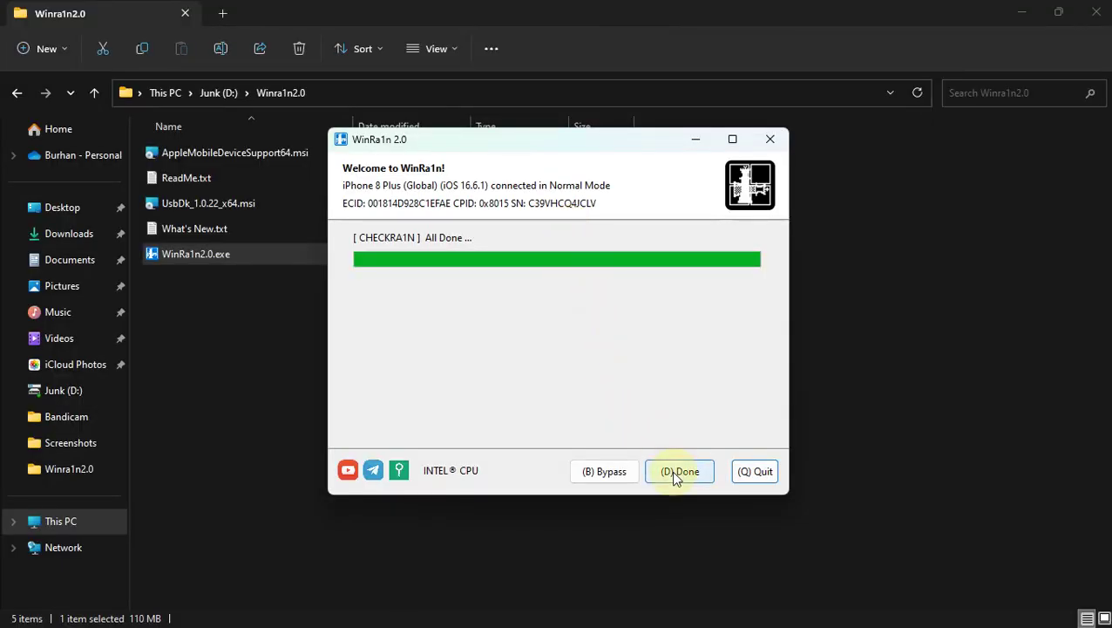
left_click(676, 470)
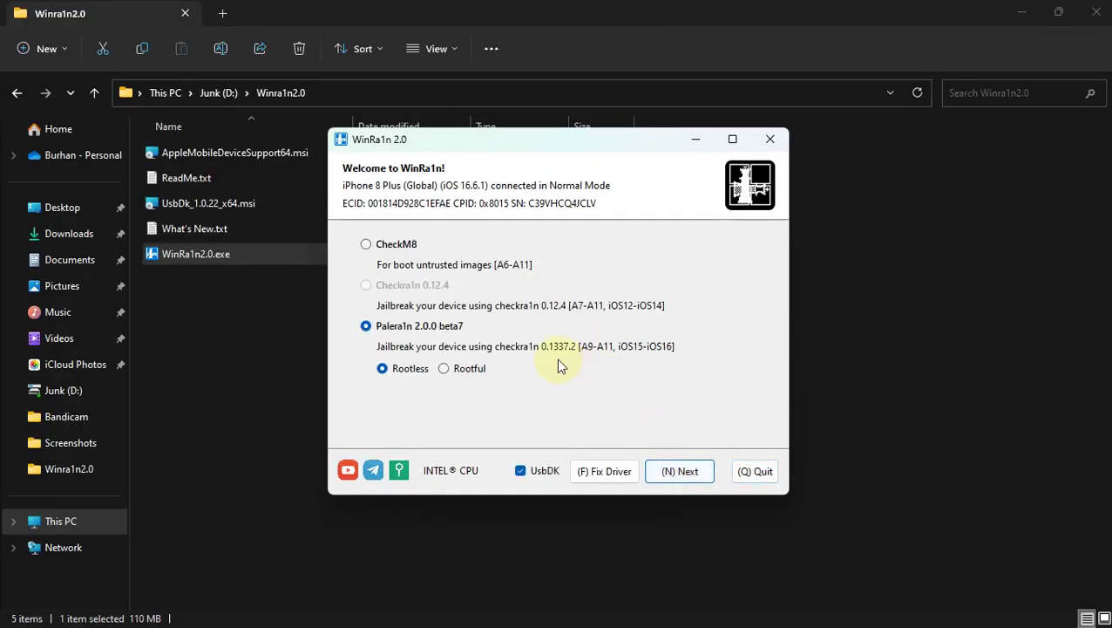